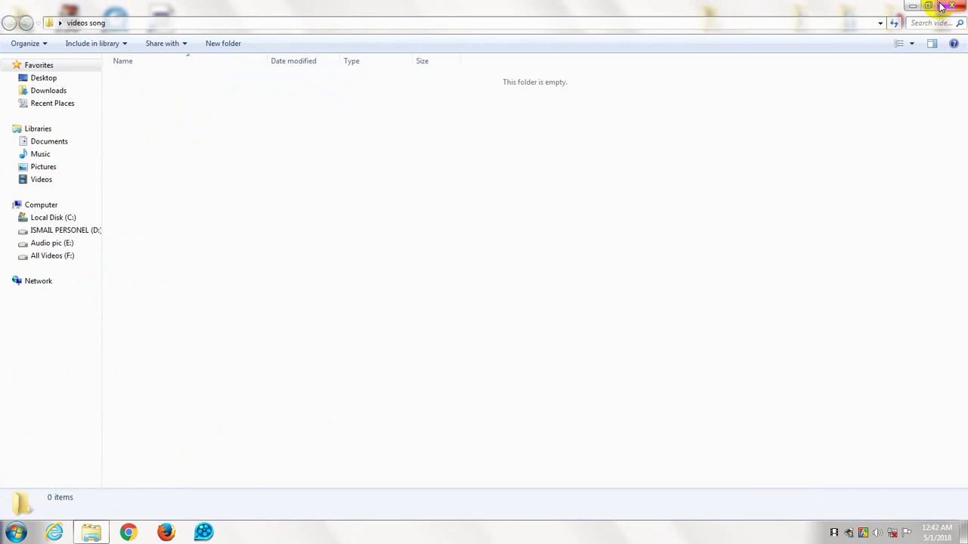
Step: Close the videos song folder window, reopen the folder from the desktop to view its contents, and close it again
click(943, 7)
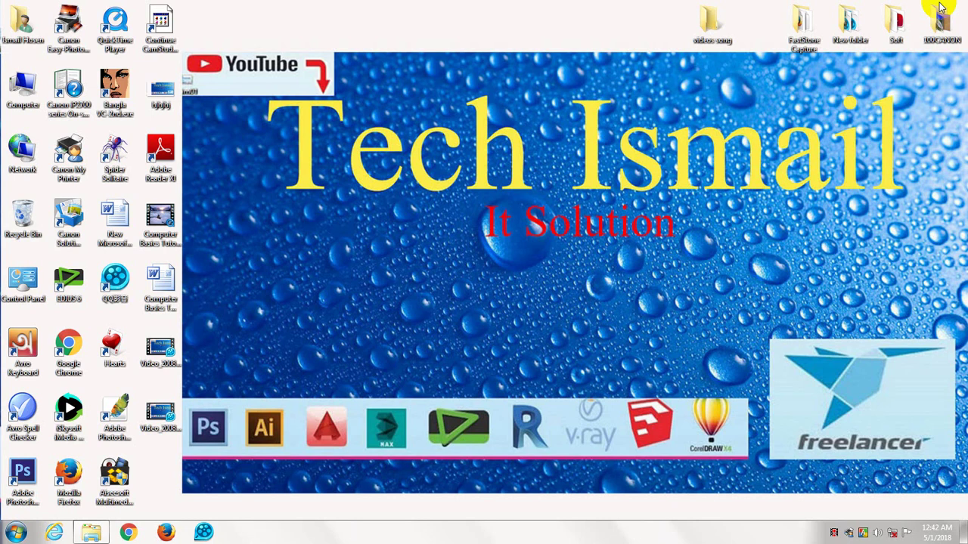
double_click(710, 30)
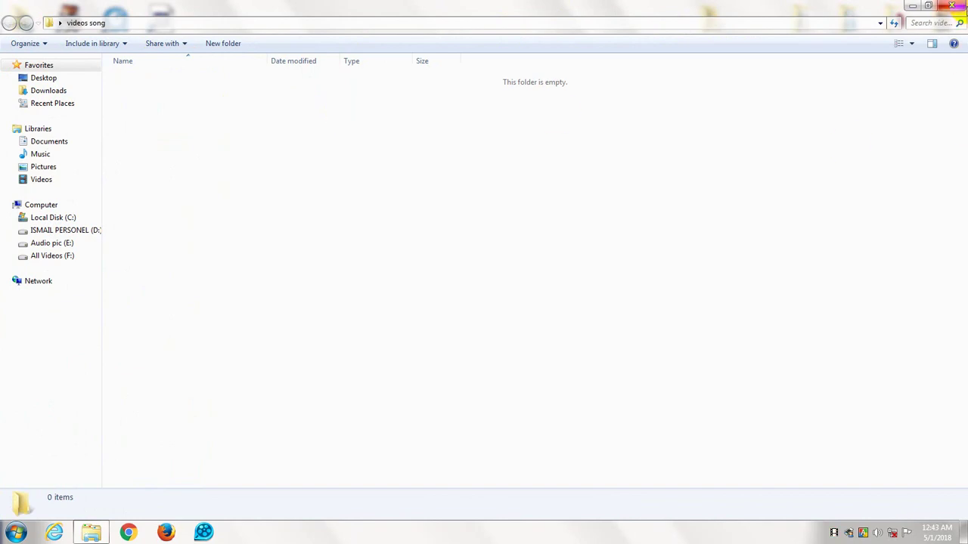
click(954, 6)
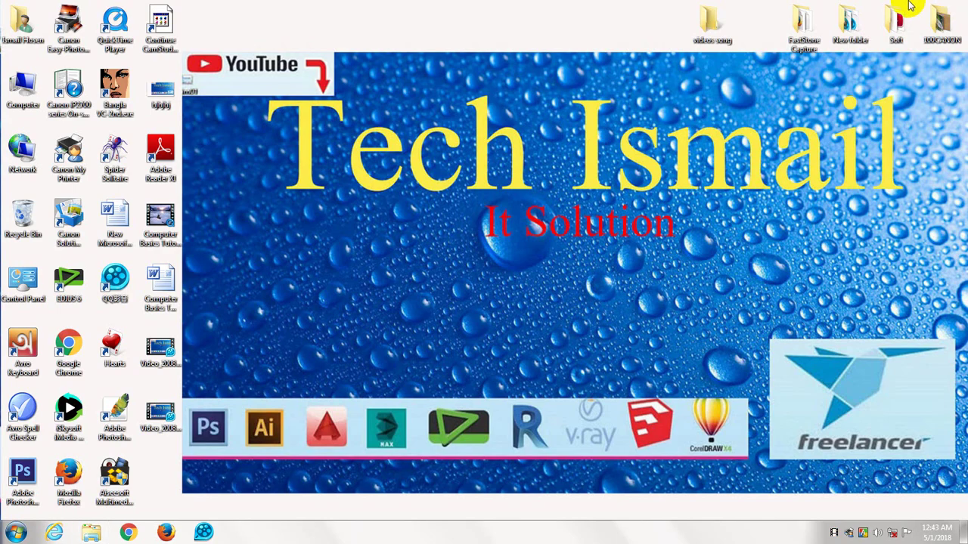
Step: Refresh the desktop five times in a row
right_click(275, 23)
click(286, 54)
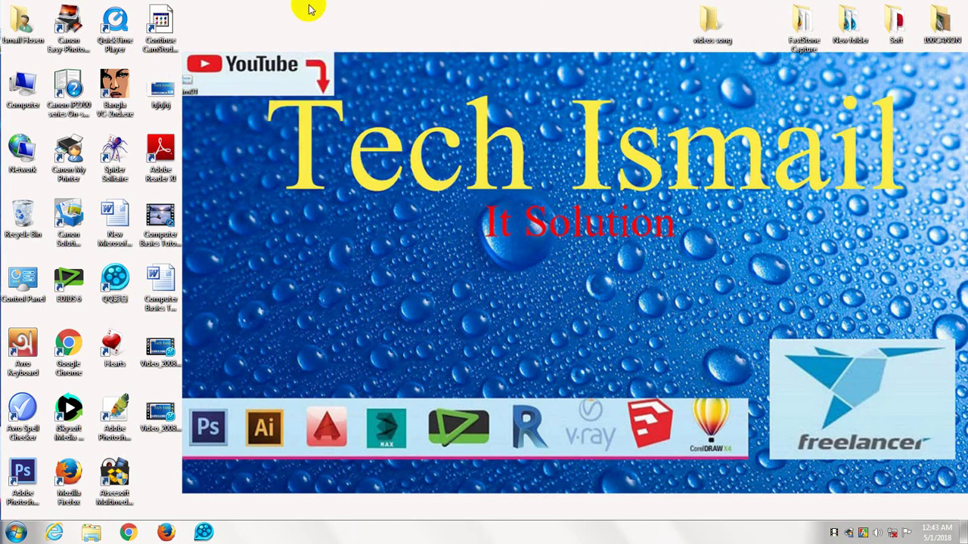
right_click(310, 6)
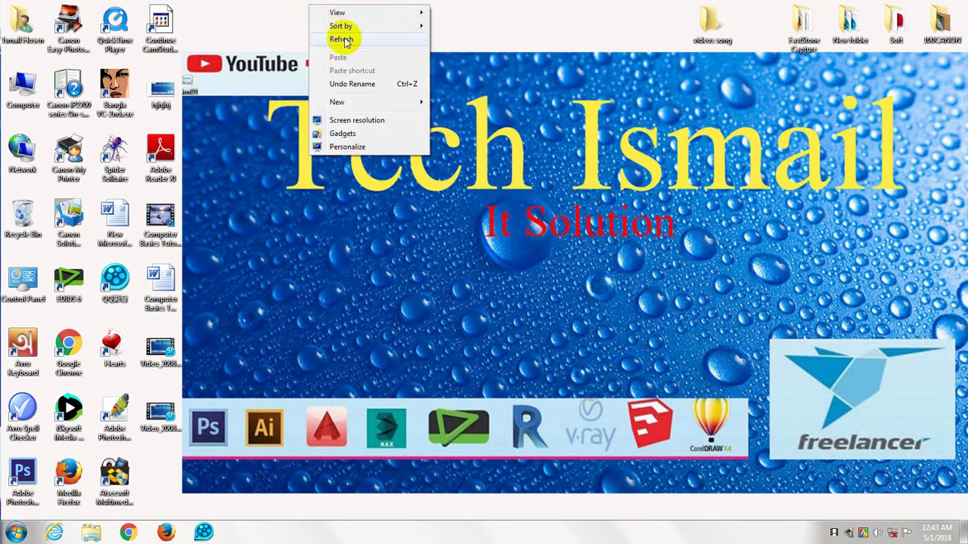
click(340, 38)
right_click(373, 12)
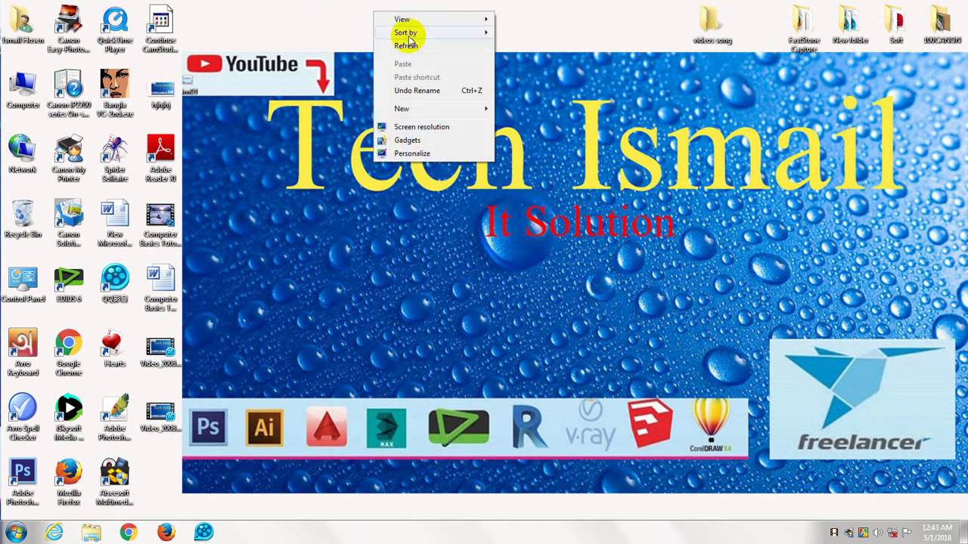
click(408, 45)
right_click(406, 4)
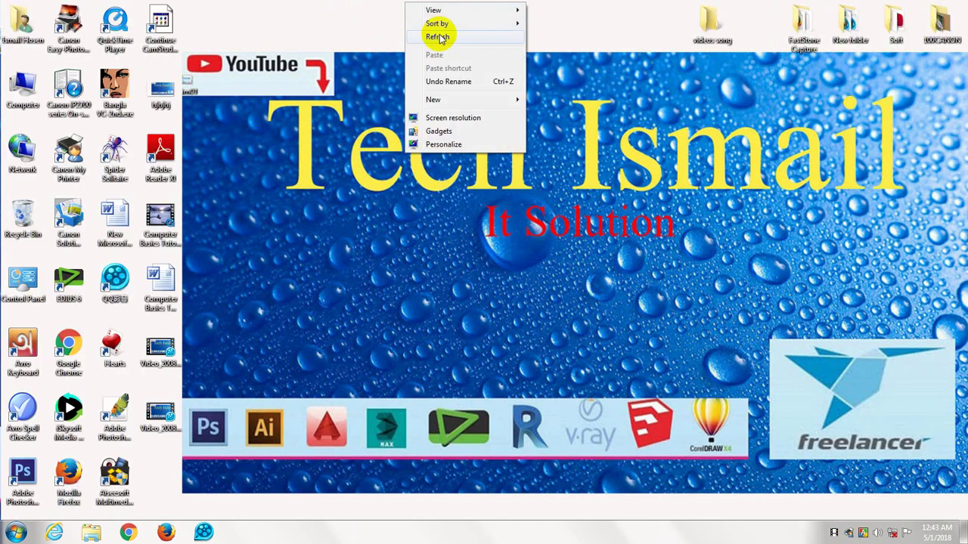
click(439, 37)
right_click(438, 9)
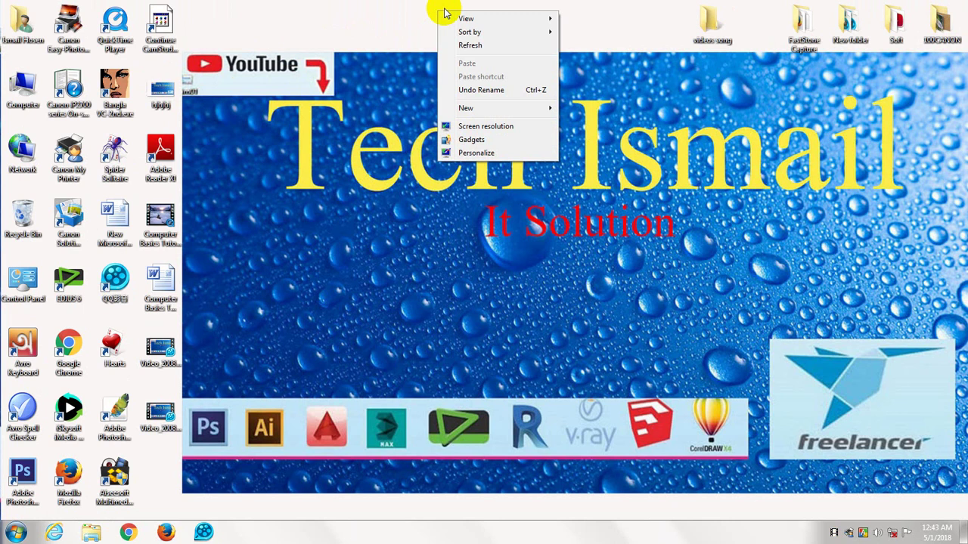
click(477, 46)
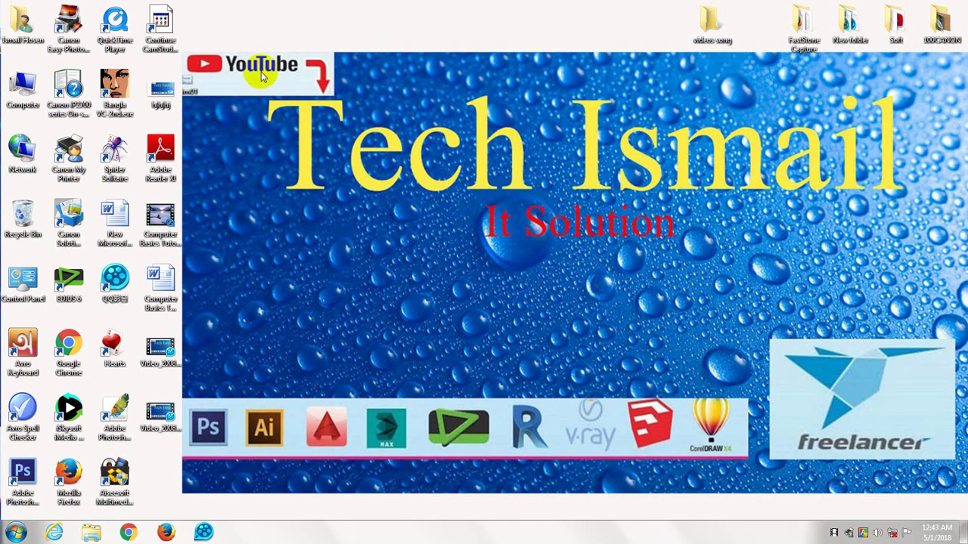
Step: Open Computer to view the drives and the search suggestions, and close the window
double_click(22, 87)
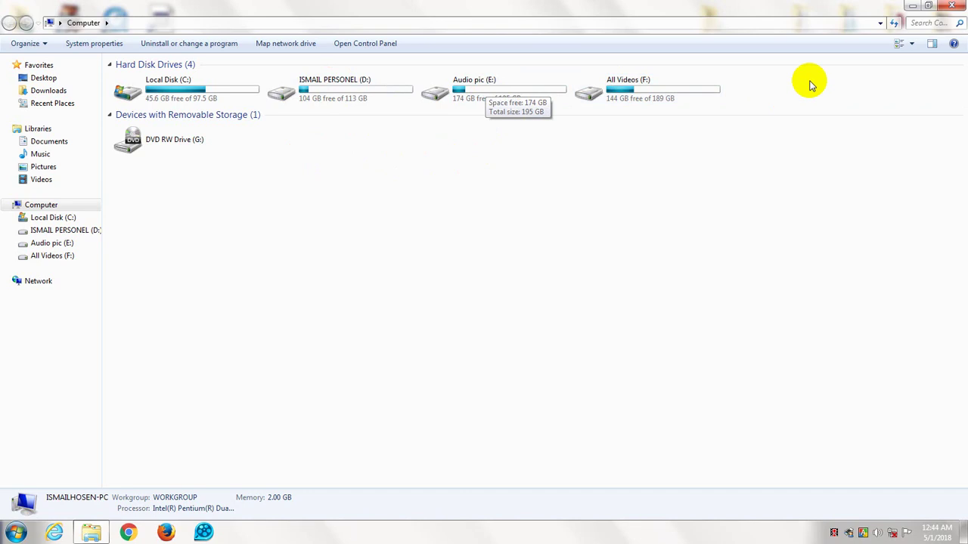
click(933, 22)
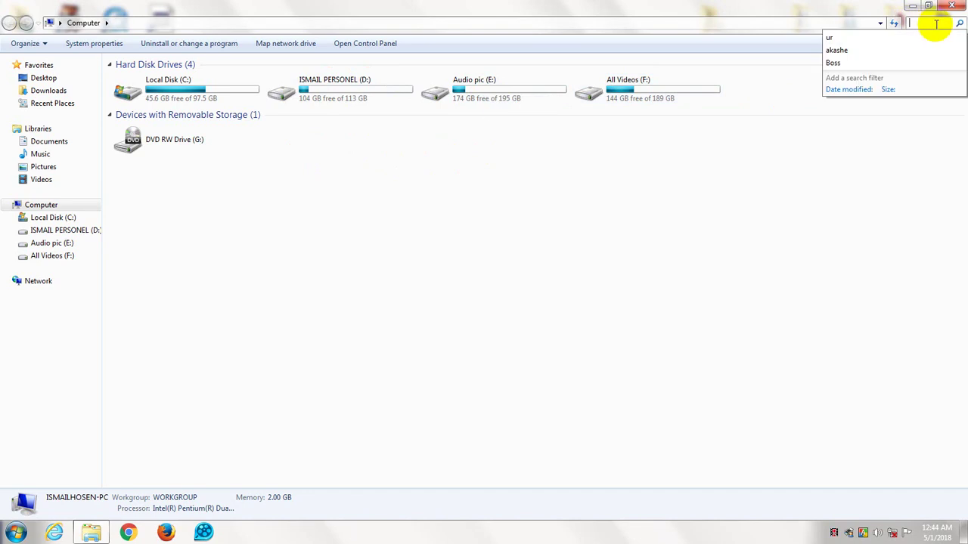
click(799, 209)
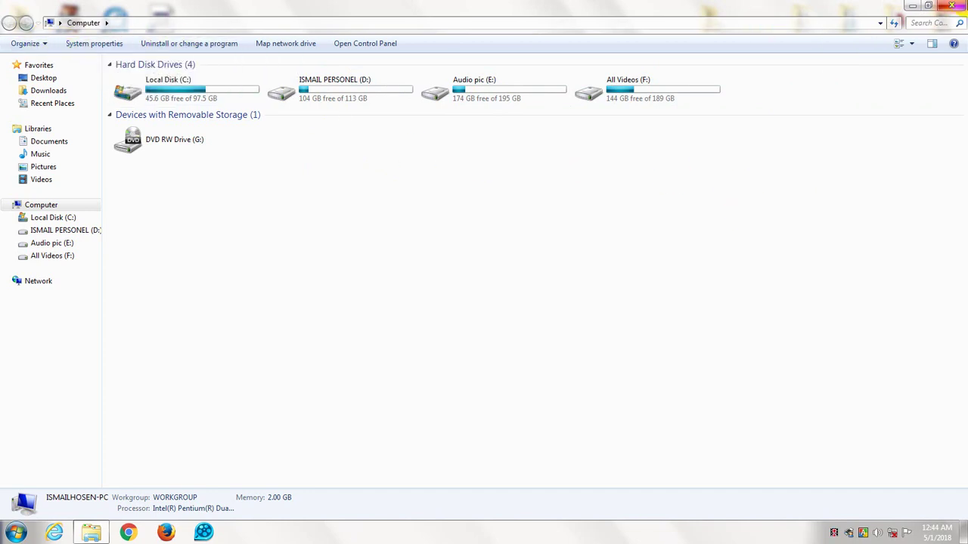
click(951, 6)
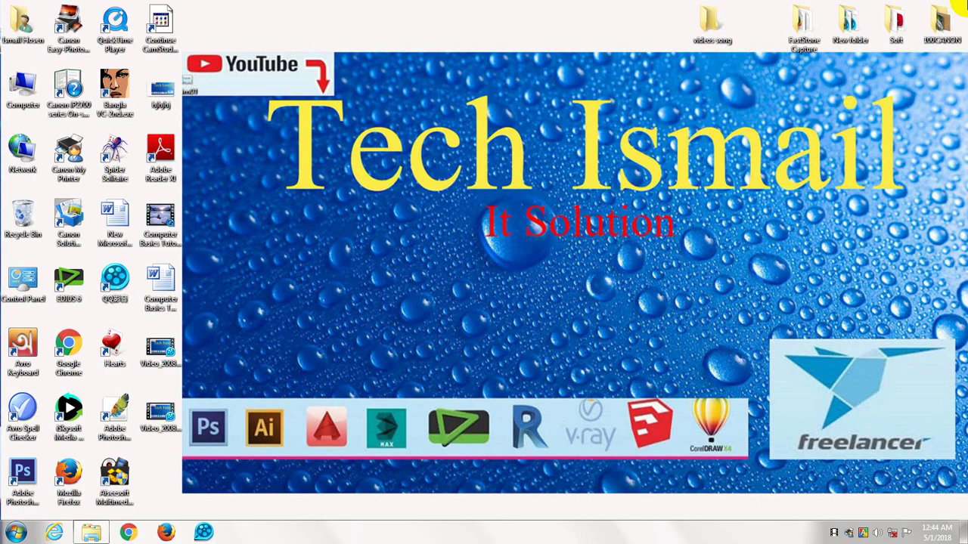
Step: Refresh the desktop twice
right_click(397, 3)
click(435, 36)
right_click(406, 11)
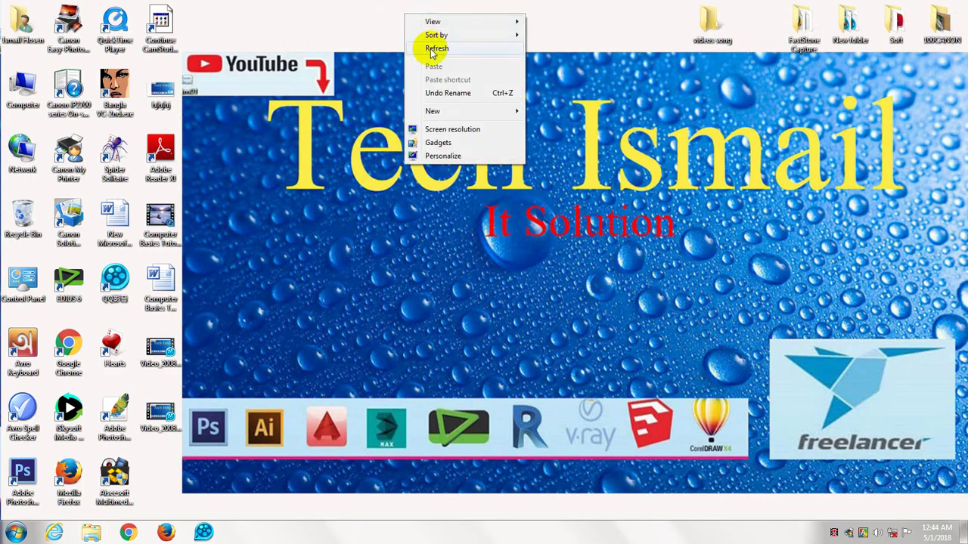
click(429, 44)
Step: Open the desktop's Personalization settings and look through the available themes
right_click(428, 29)
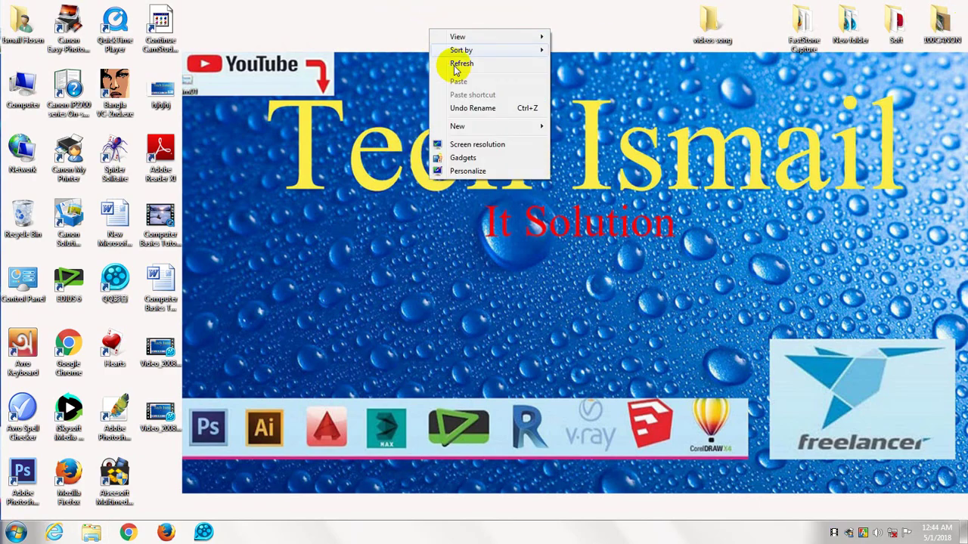
click(458, 172)
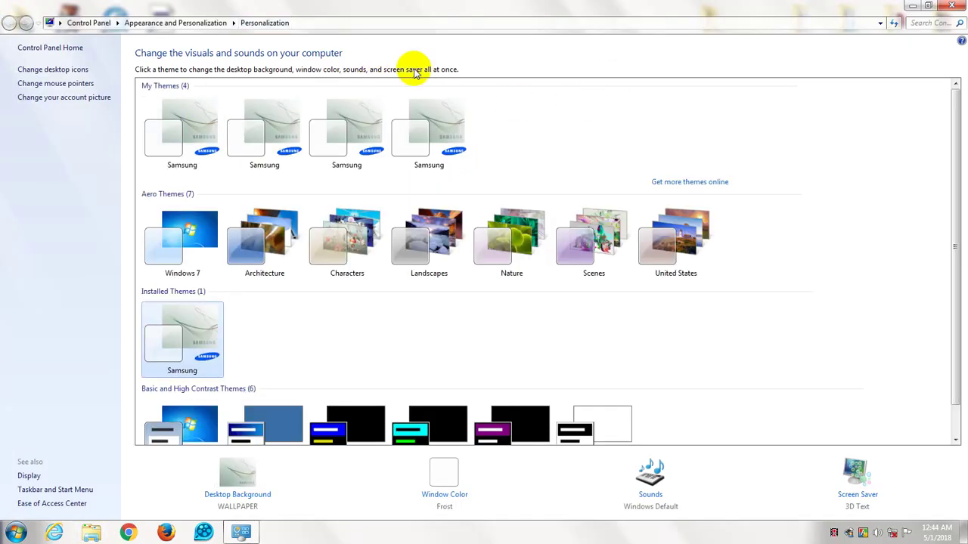
scroll(219, 336, down, 1)
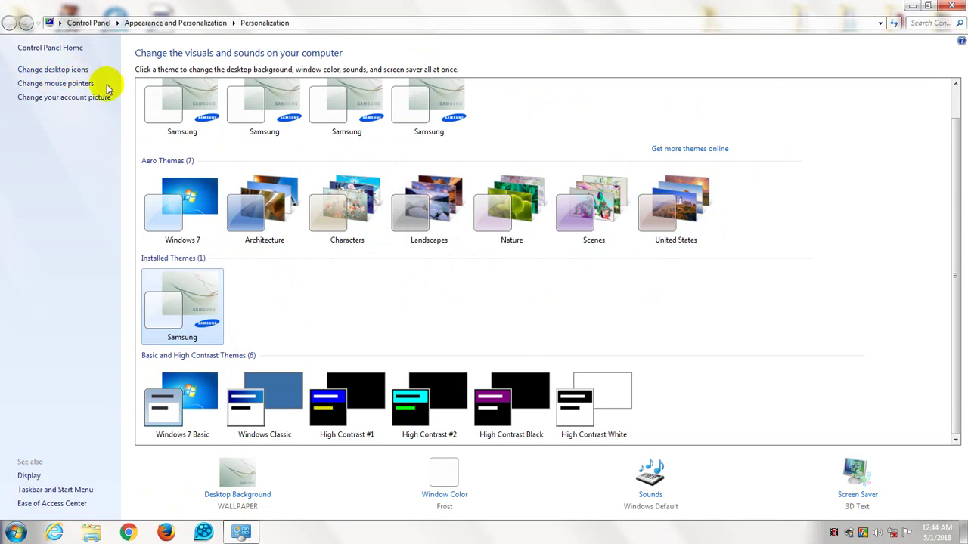
Step: Examine the mouse pointer, button, pointer option, wheel and hardware settings in Mouse Properties, and close the dialog
click(62, 84)
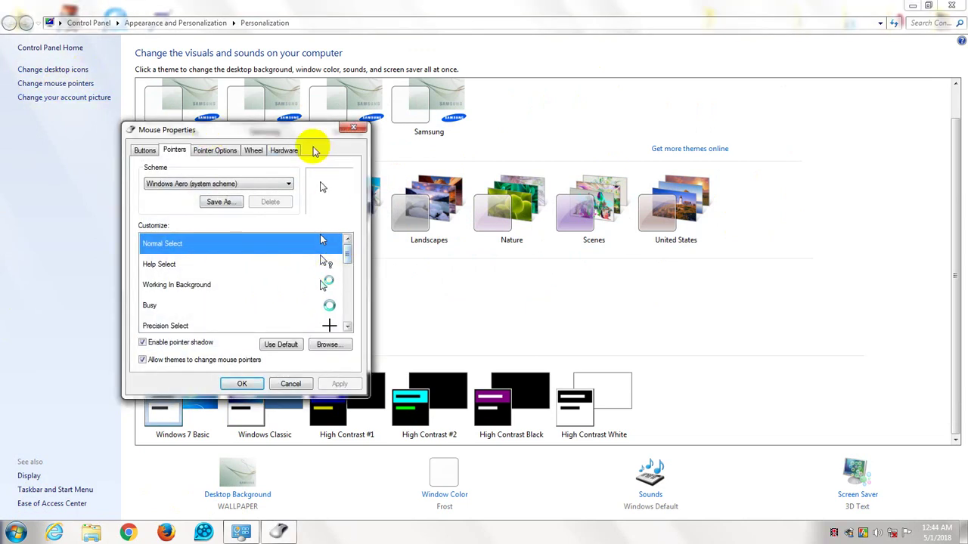
drag(305, 135, 476, 128)
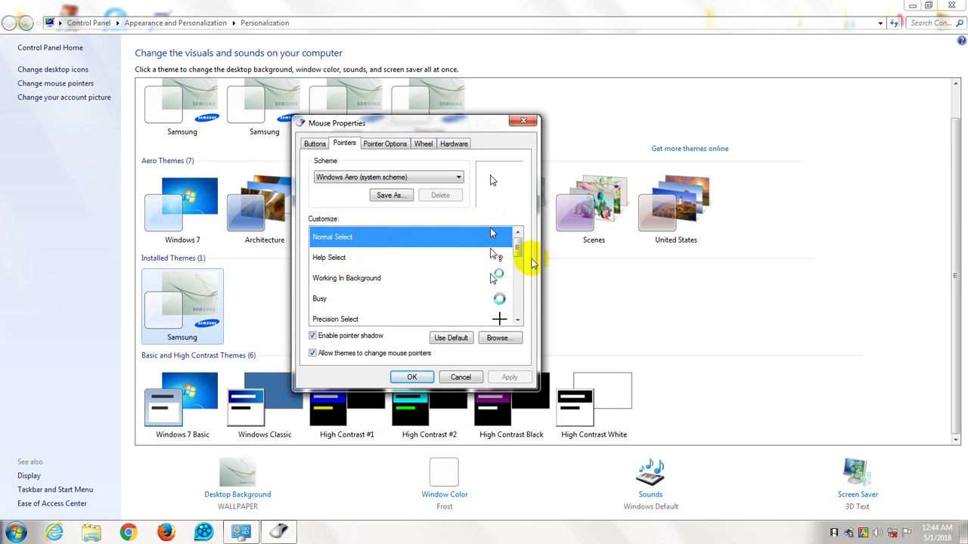
mouse_move(523, 248)
mouse_down()
mouse_move(523, 316)
mouse_move(525, 256)
mouse_up()
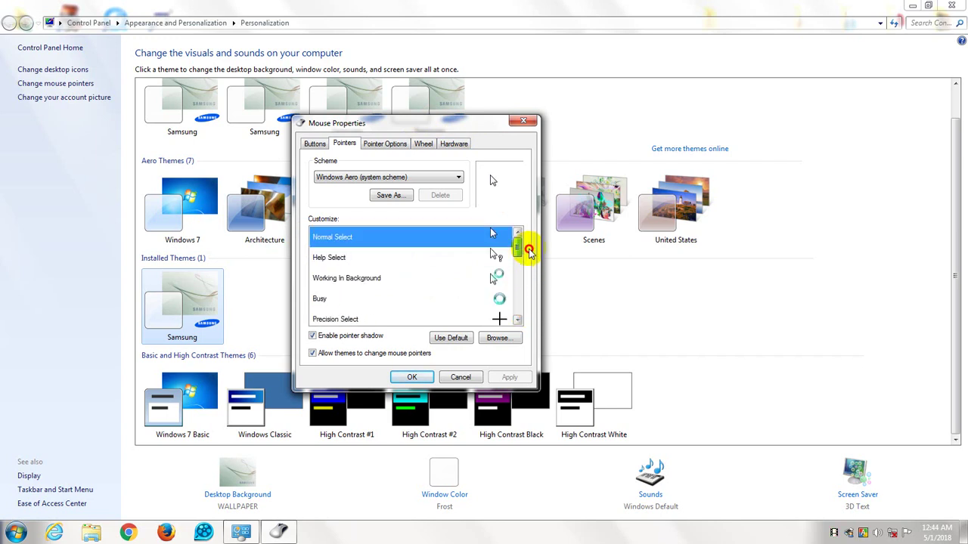
click(314, 144)
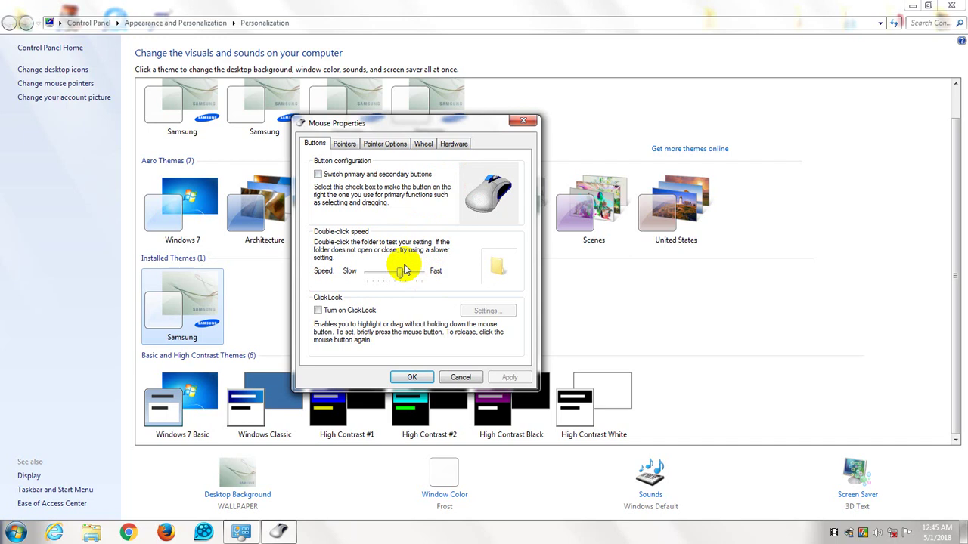
click(381, 147)
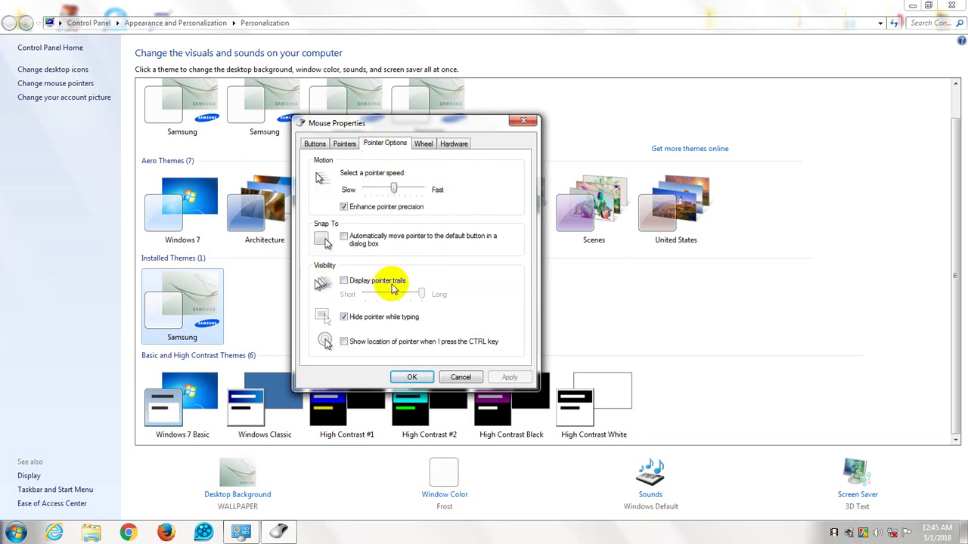
click(424, 143)
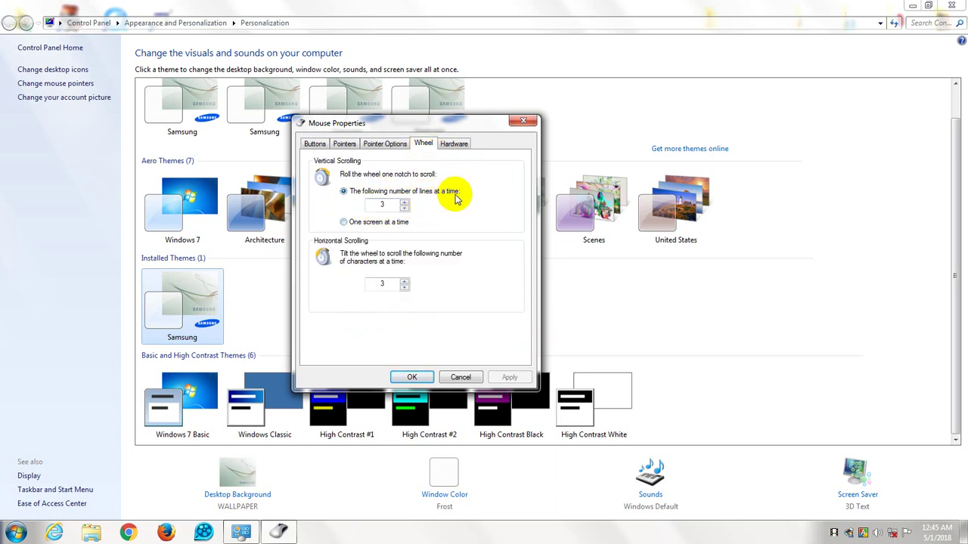
click(452, 147)
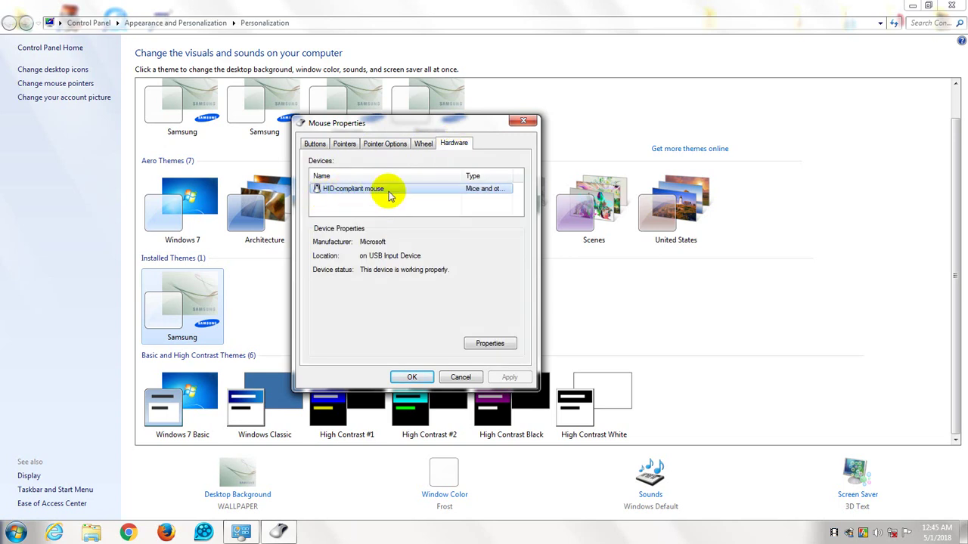
click(521, 122)
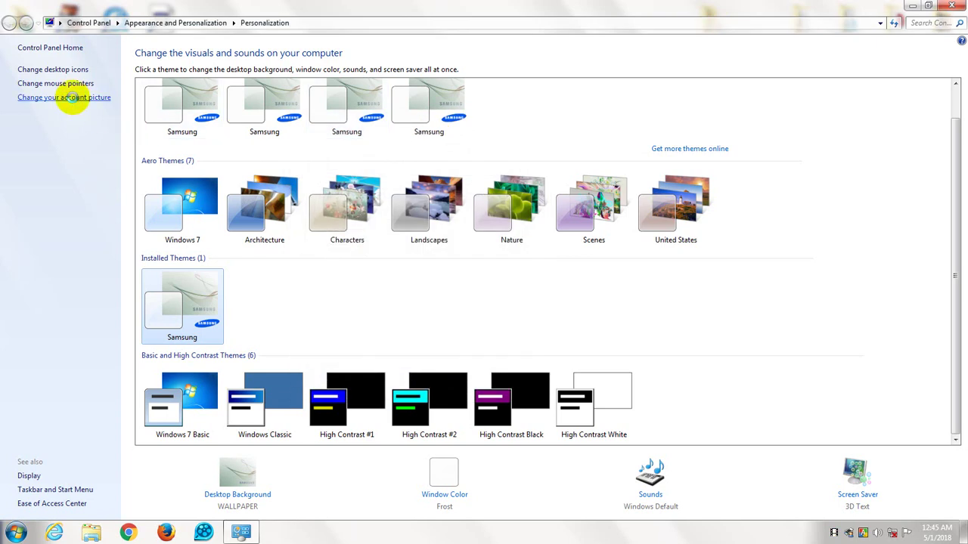
Step: View the pictures offered for the user account and close the window
click(72, 97)
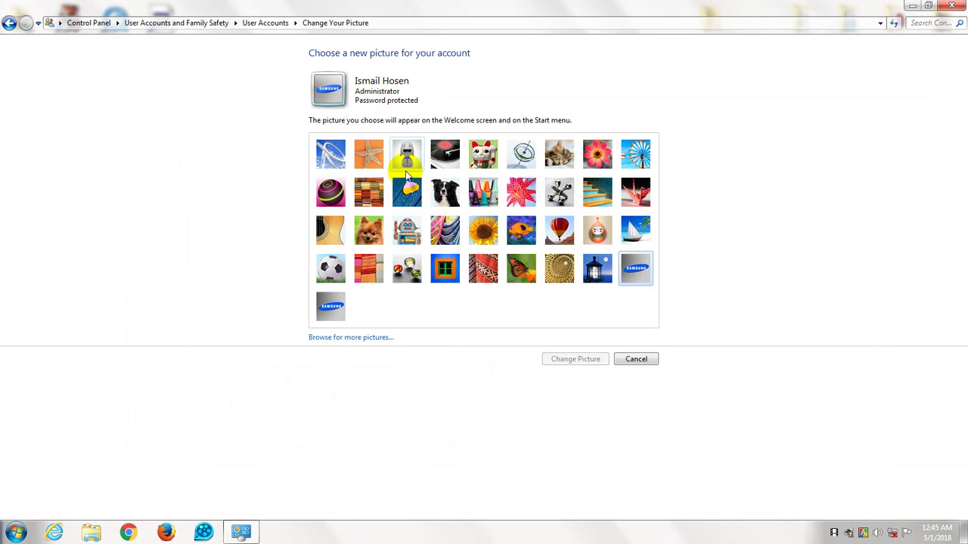
click(951, 6)
Step: Refresh the desktop two more times
right_click(421, 89)
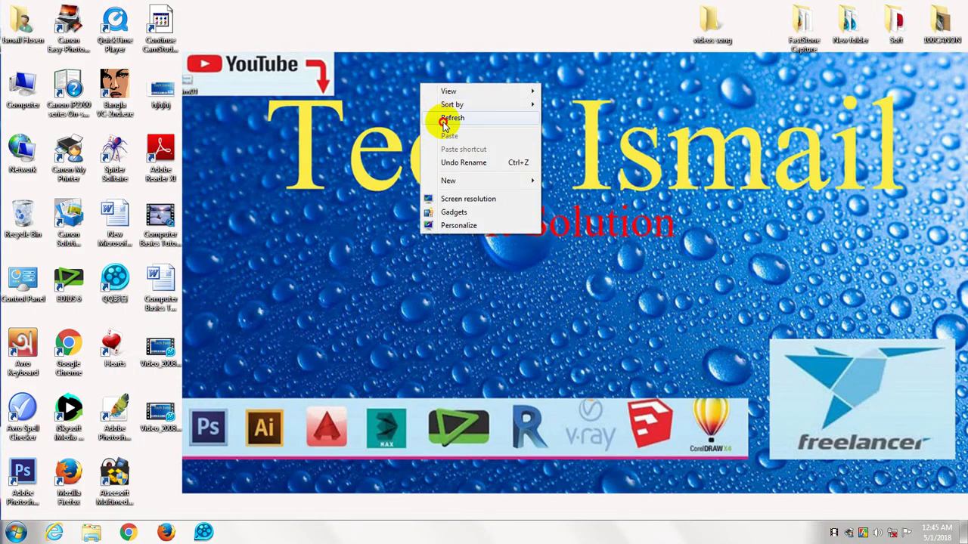
click(443, 121)
right_click(346, 97)
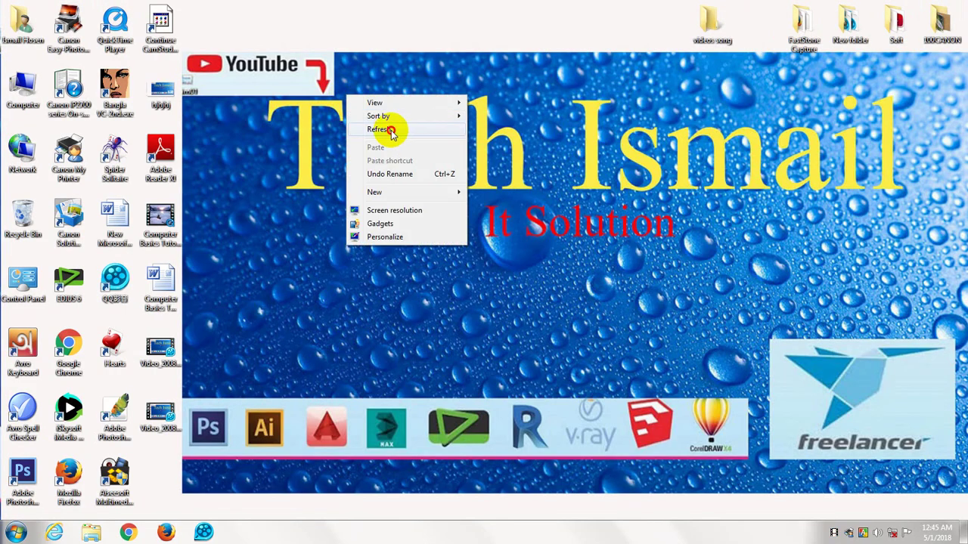
click(392, 128)
Step: Move the videos song folder to an empty spot near the middle of the desktop's upper edge and open its context menu
drag(692, 6, 461, 21)
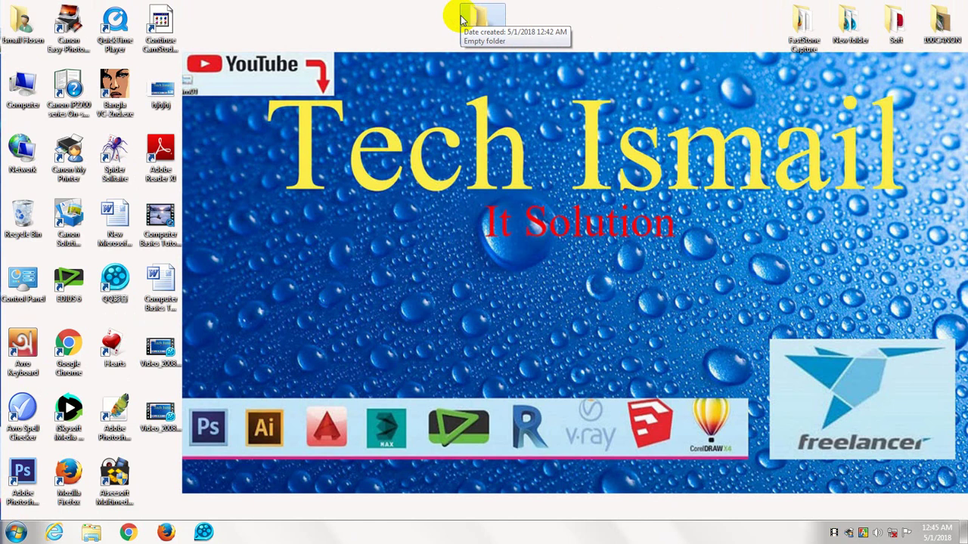
right_click(474, 25)
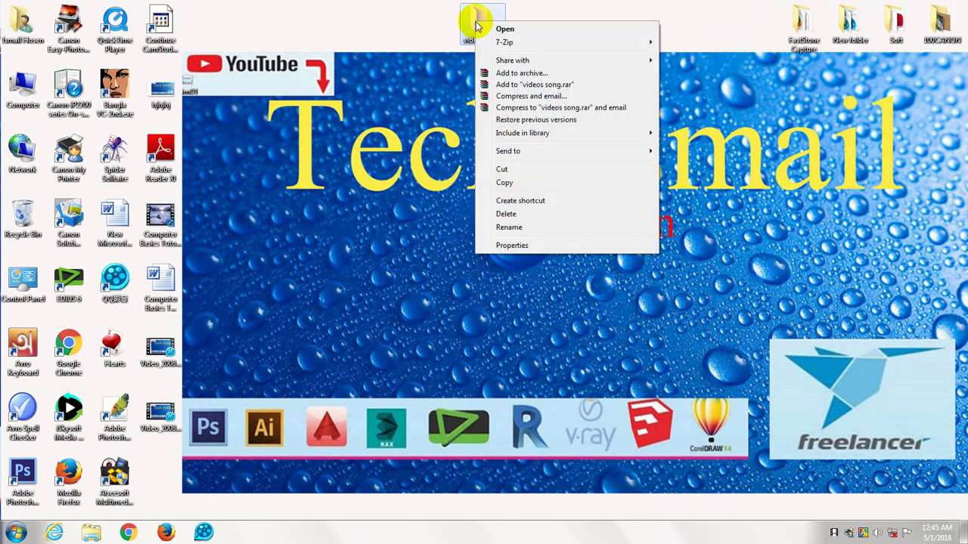